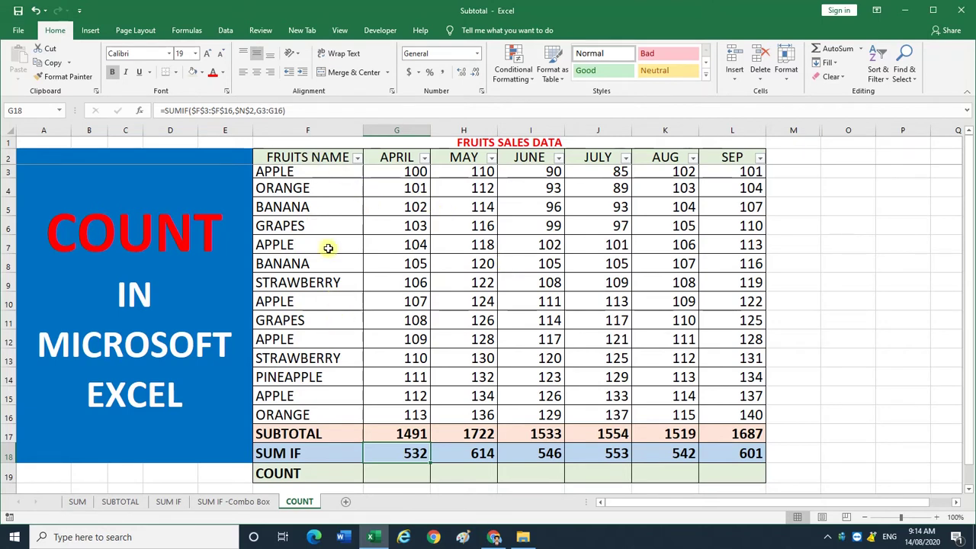
Select the April figures G3:G16 so the status bar shows Count 14 and Sum 1491
left_click(410, 172)
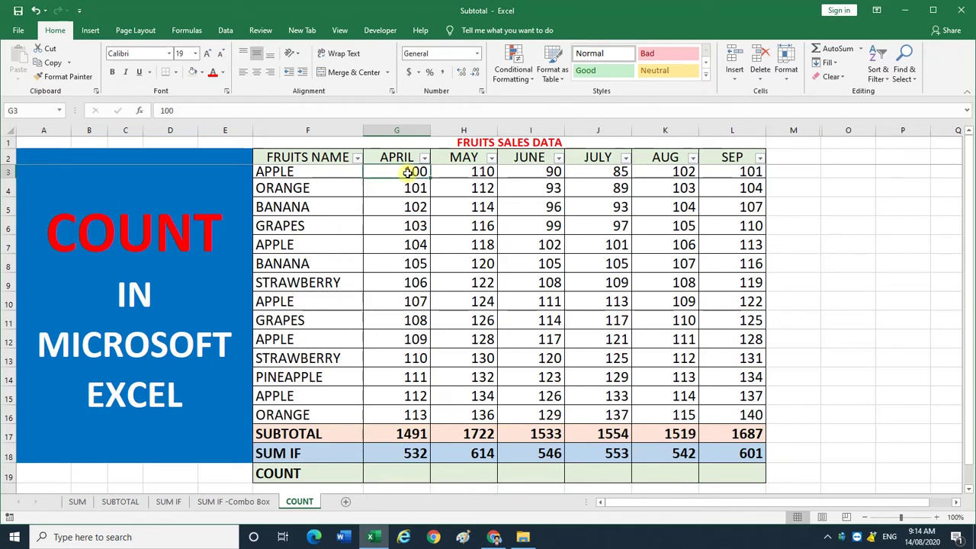
left_click(419, 417, "shift")
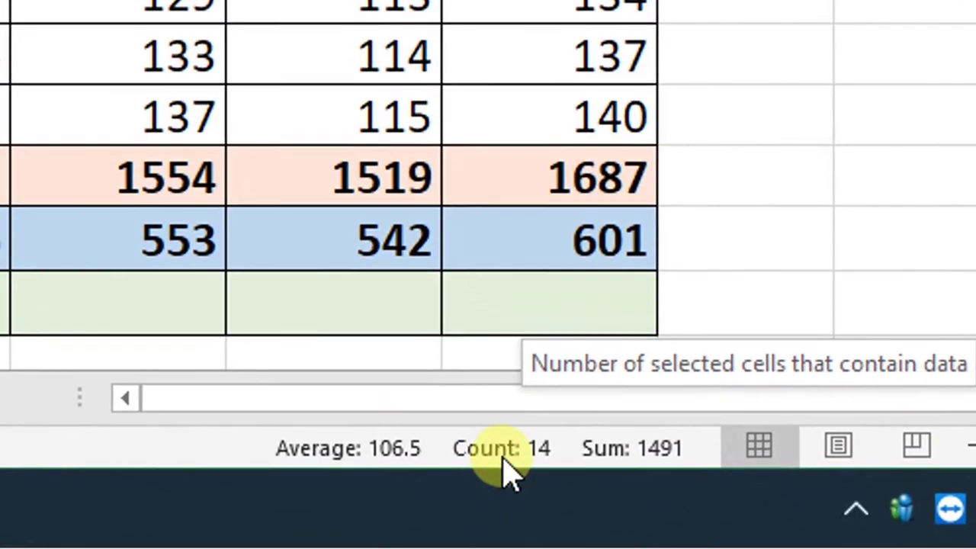
key("Down")
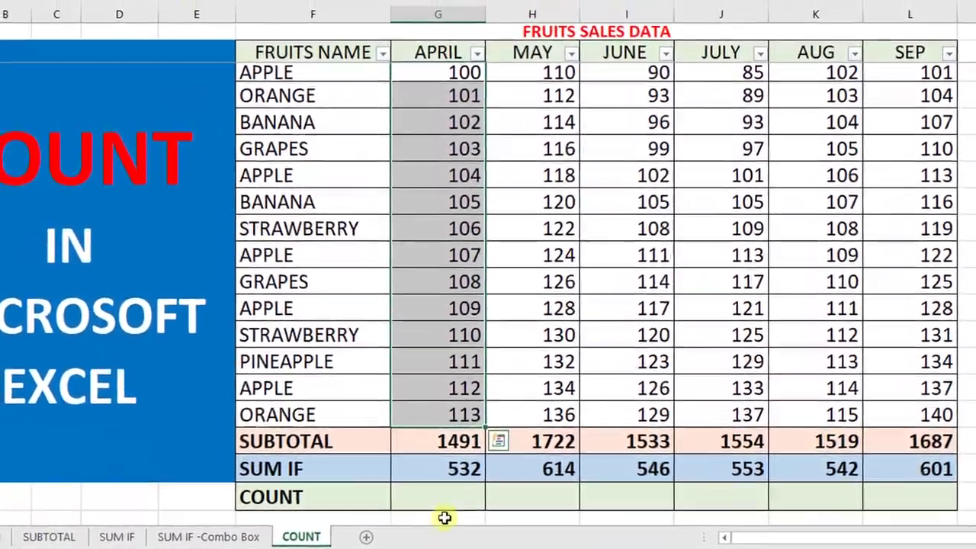
Enter =COUNT(G3:G16) in the April COUNT cell, which returns 14
left_click(443, 494)
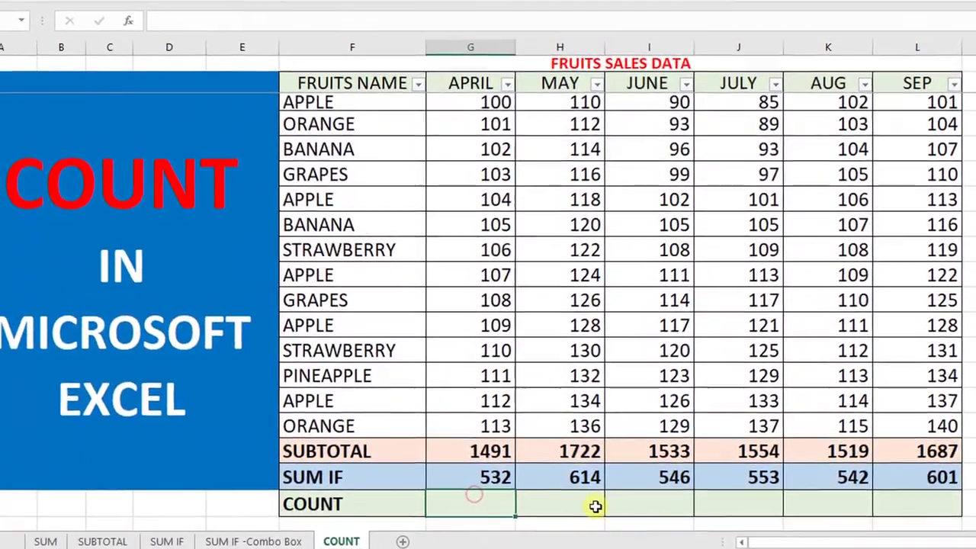
type("=")
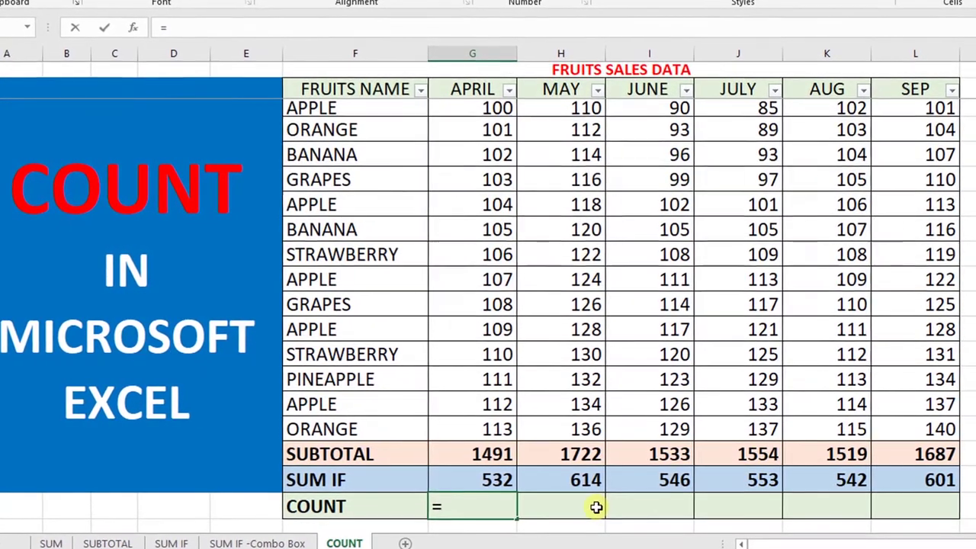
type("coun")
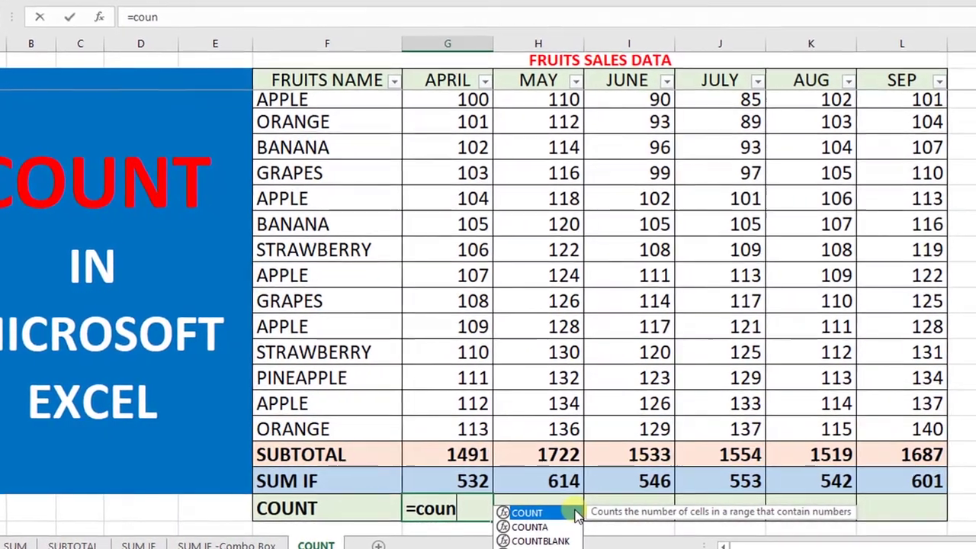
double_click(586, 513)
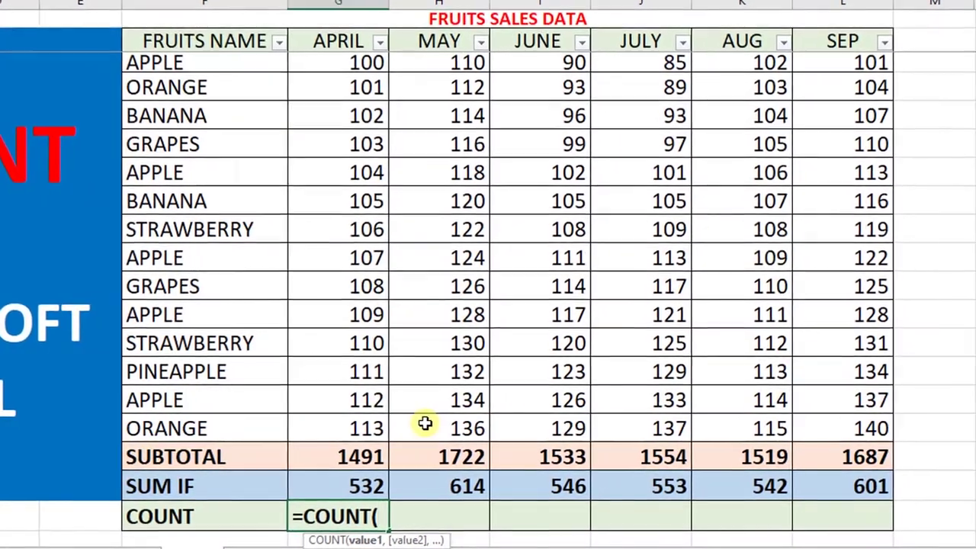
left_click(347, 61)
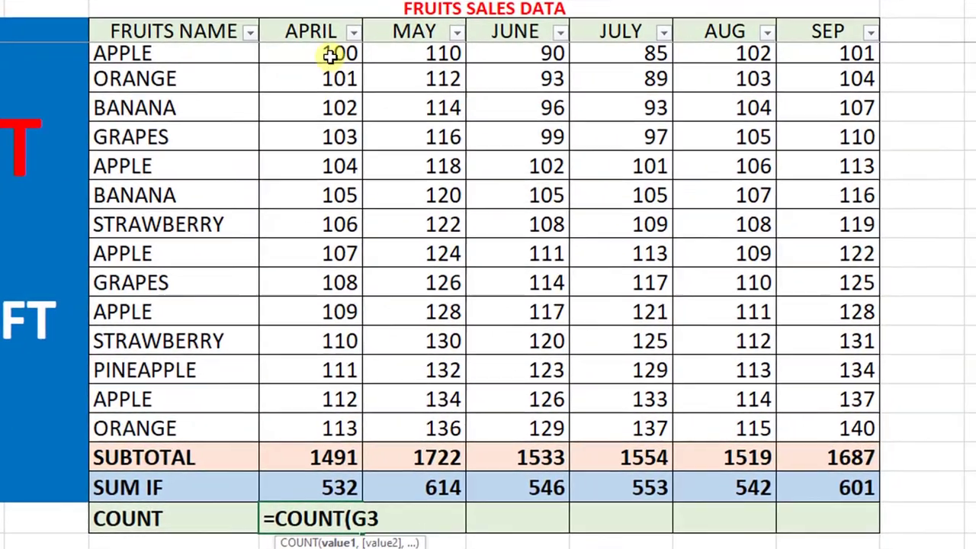
left_click_drag(324, 52, 340, 430)
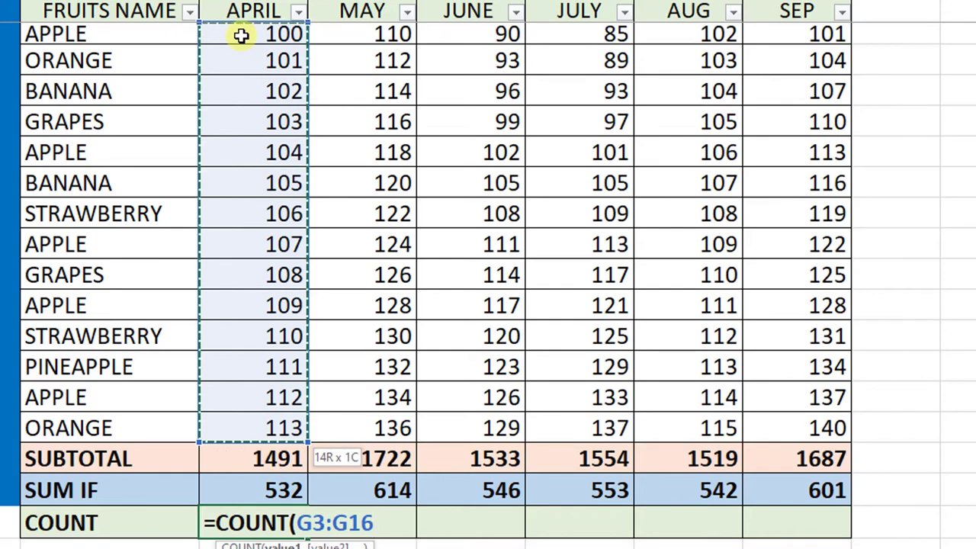
type(")")
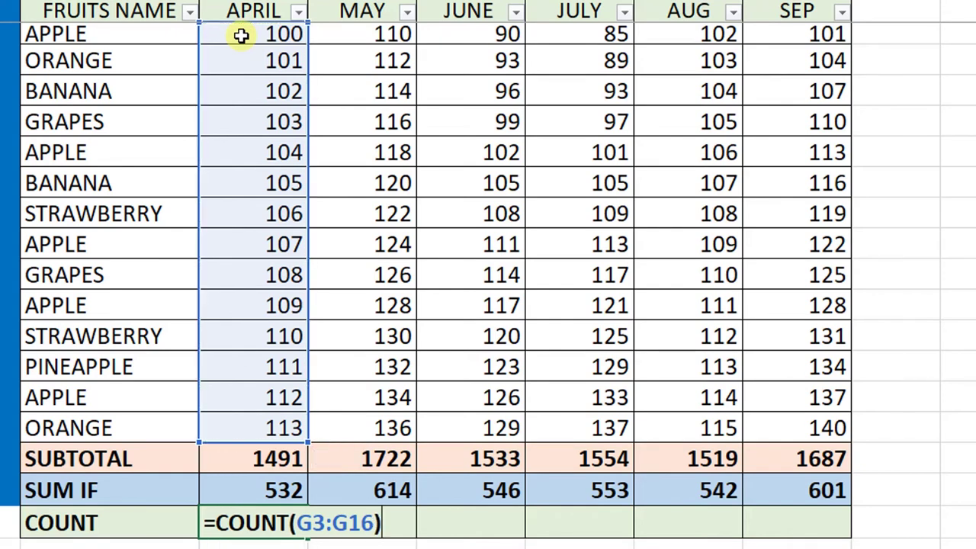
key("Return")
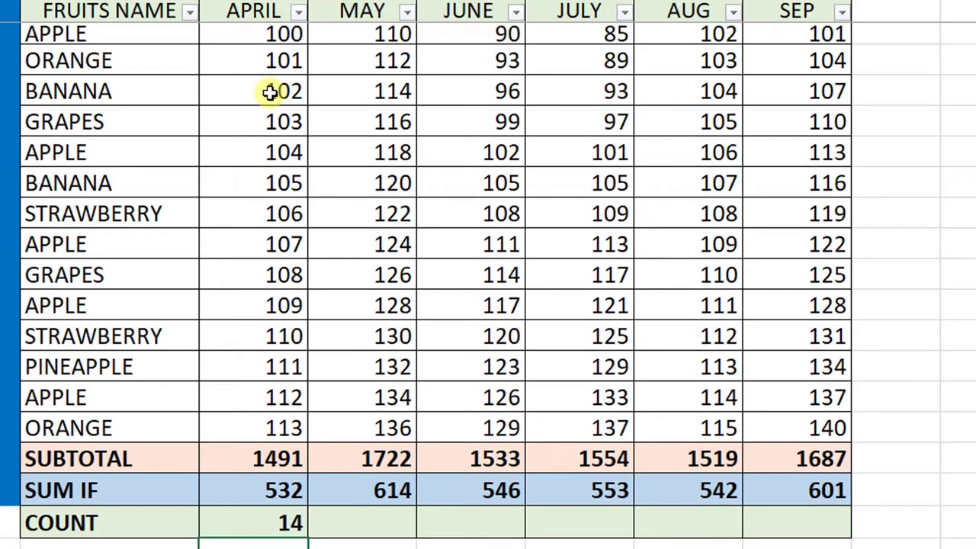
Enter =COUNT(H3:H16) in the May COUNT cell, which returns 14
left_click(282, 523)
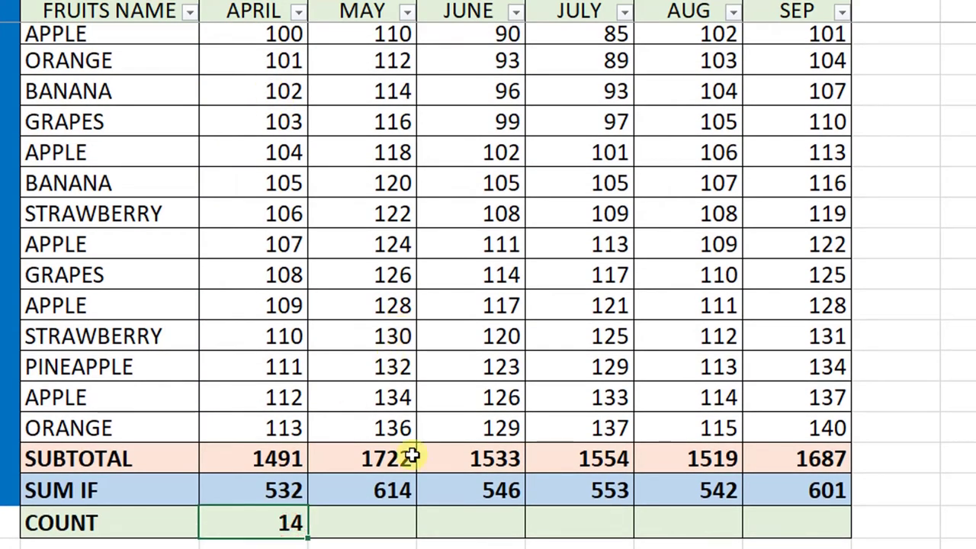
left_click(370, 518)
type("=")
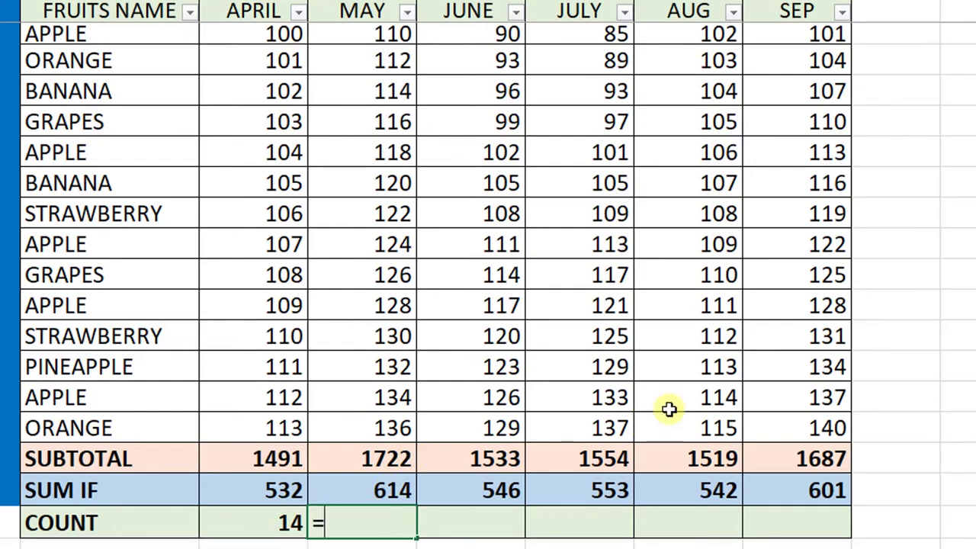
type("cou")
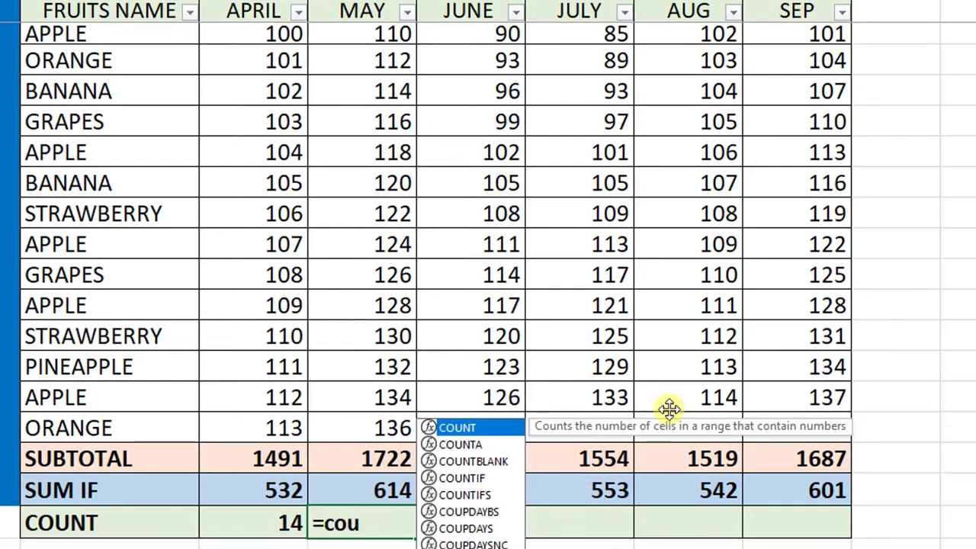
key("Tab")
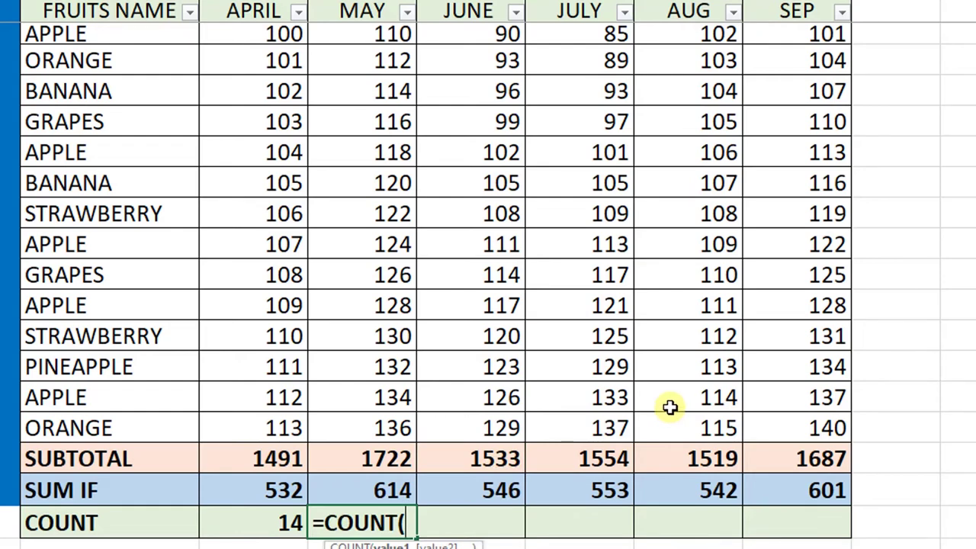
key("Up")
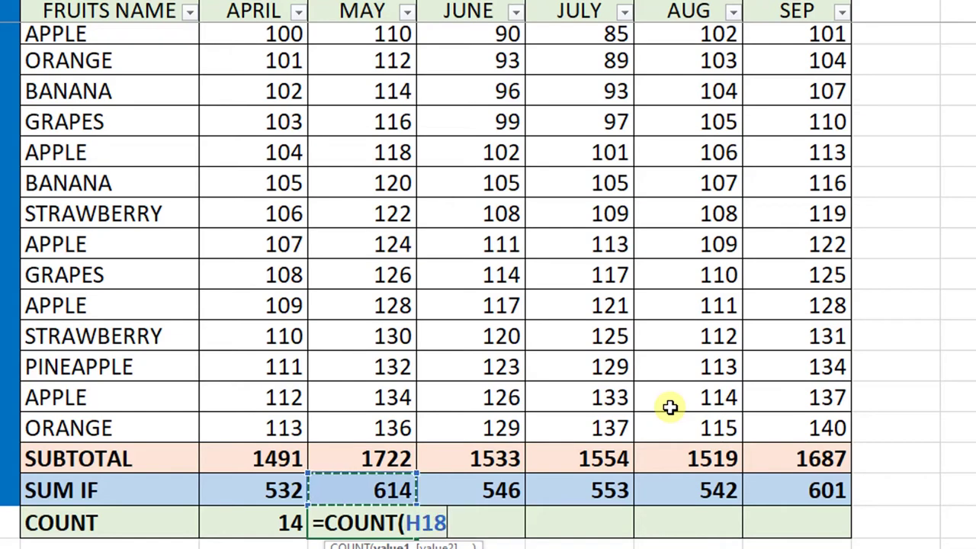
key("Up")
key("Up")
key("Up")
key("Up")
key("Up")
key("Up")
key("ctrl+shift+Down")
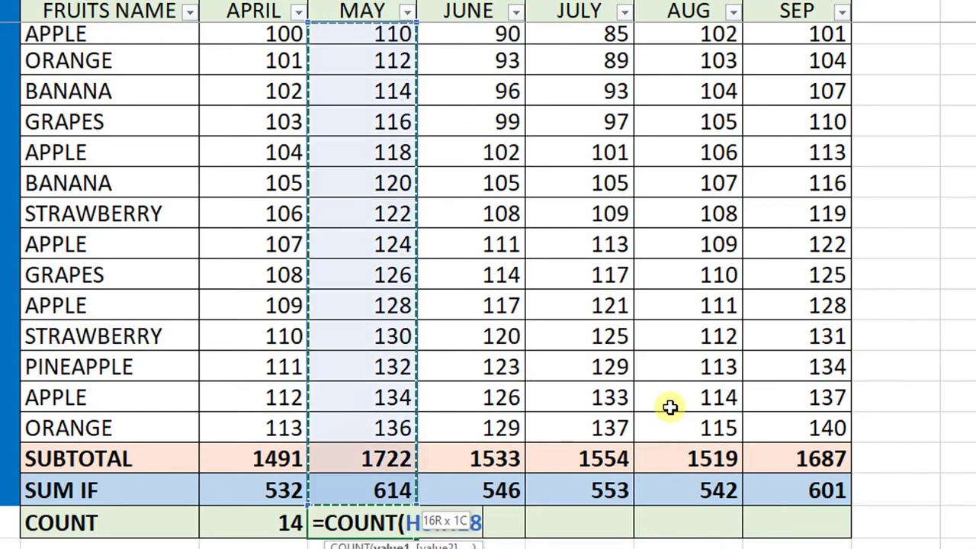
key("shift+Up")
key("shift+Up")
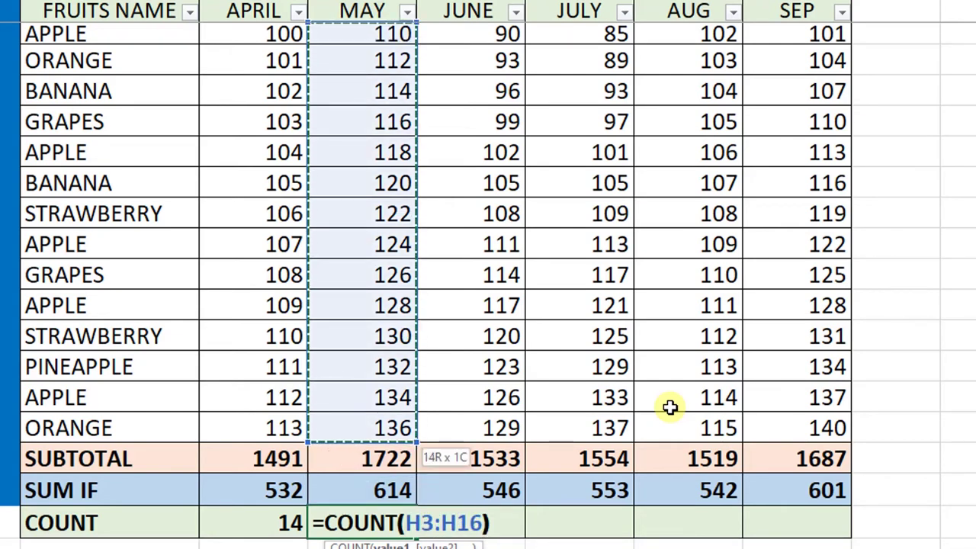
type(")")
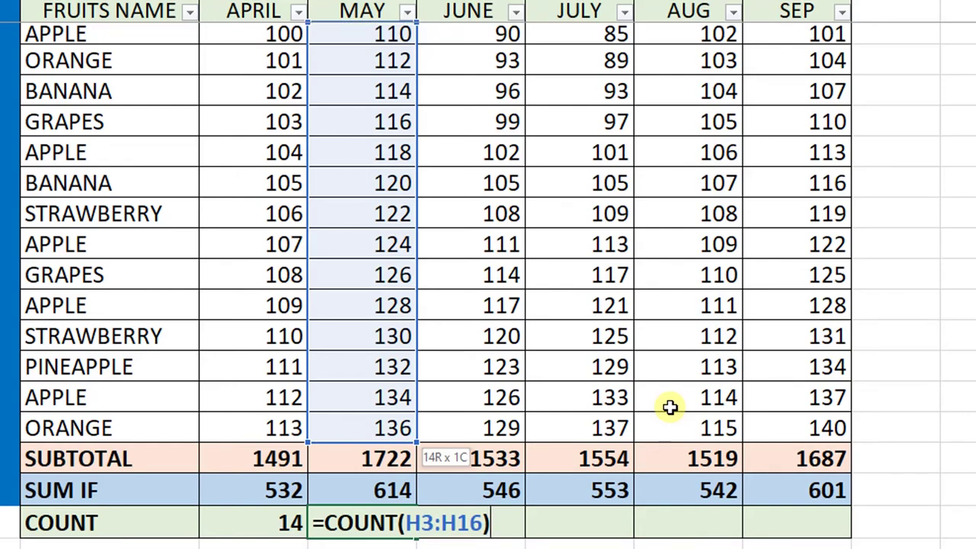
key("Return")
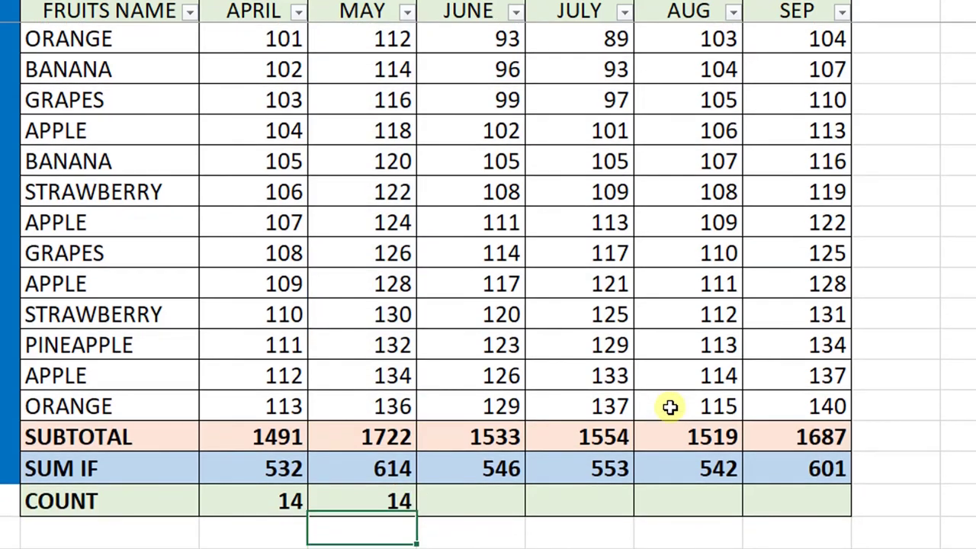
Move up the May column to the ORANGE value 136
key("Up")
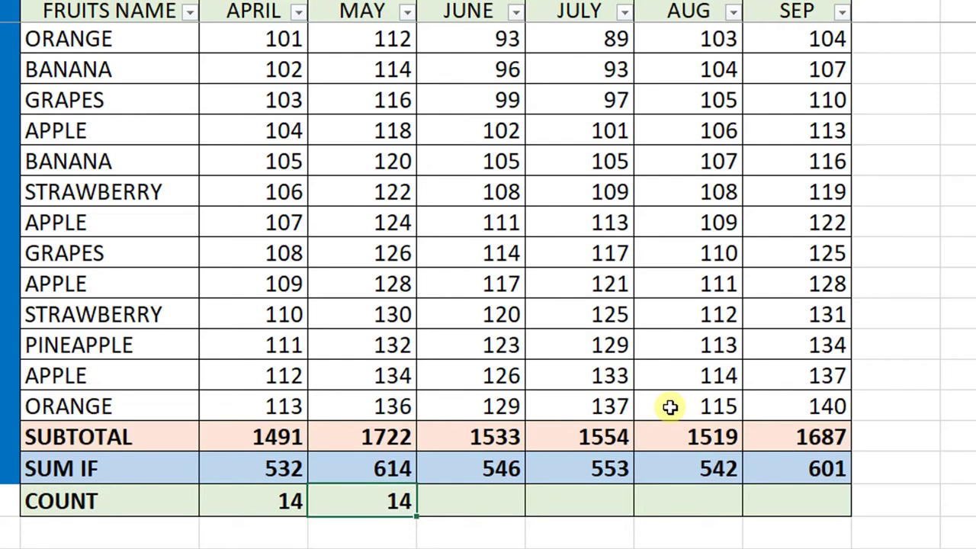
key("Up")
key("Up")
key("Up")
key("Up")
key("Down")
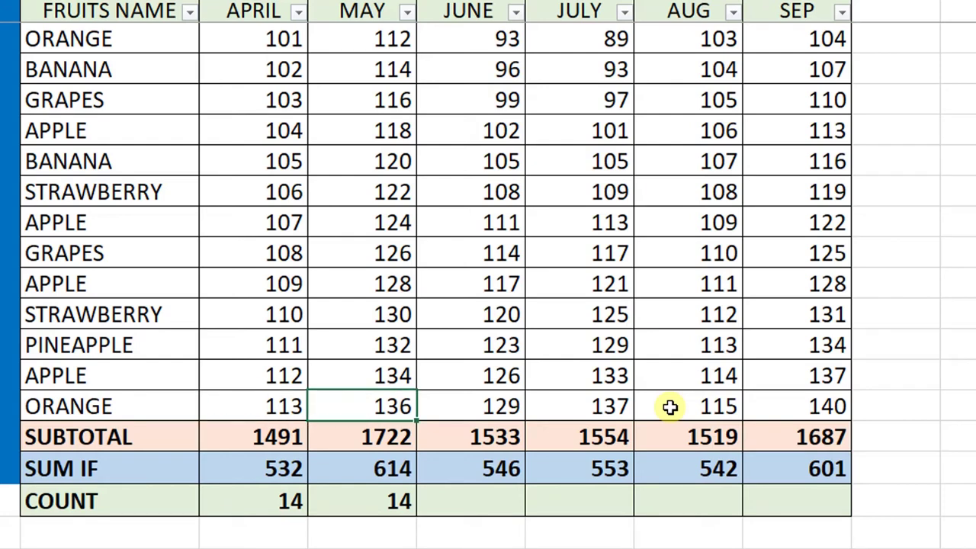
left_click(384, 405)
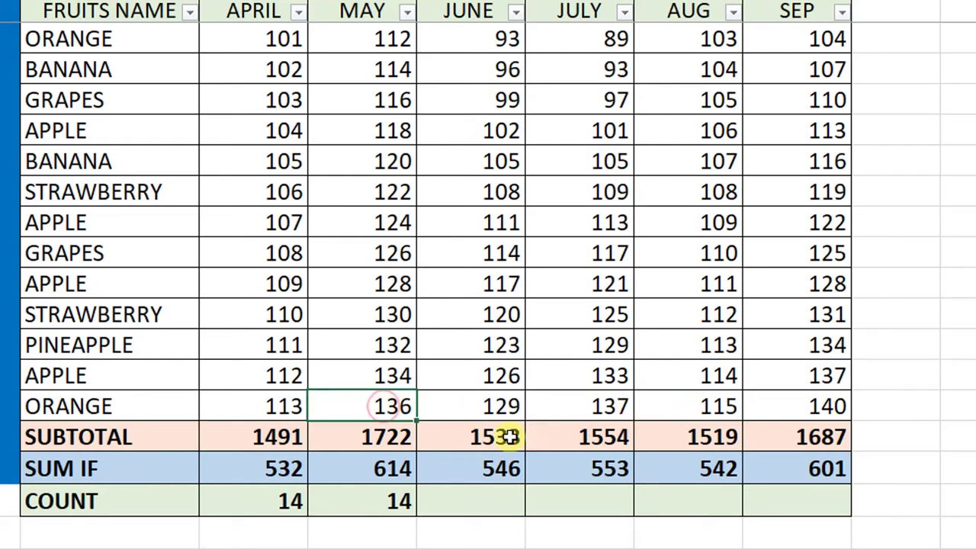
key("Delete")
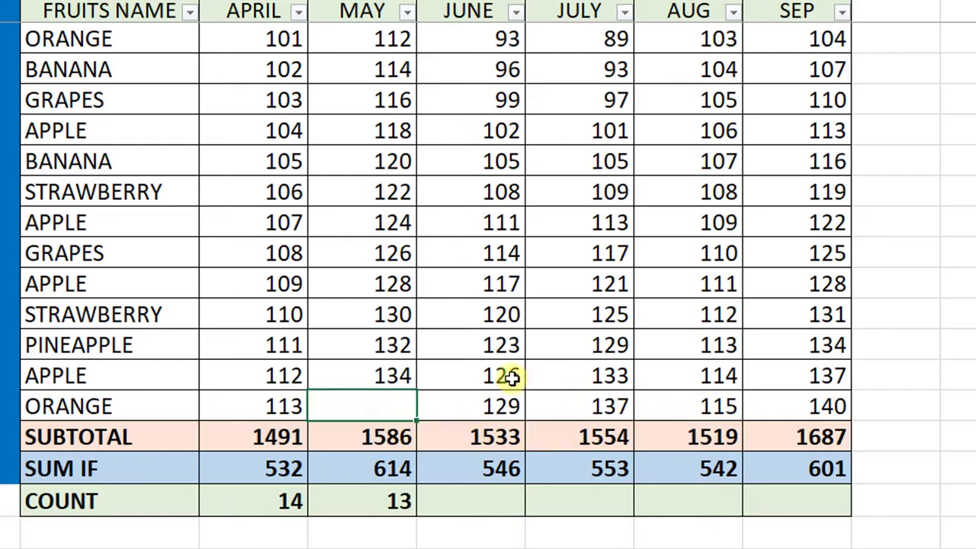
left_click(408, 374)
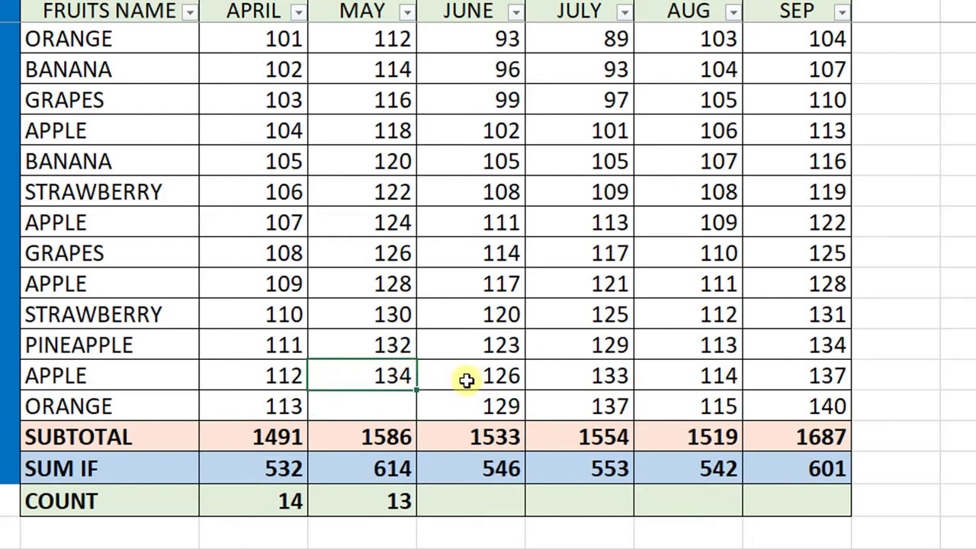
key("Delete")
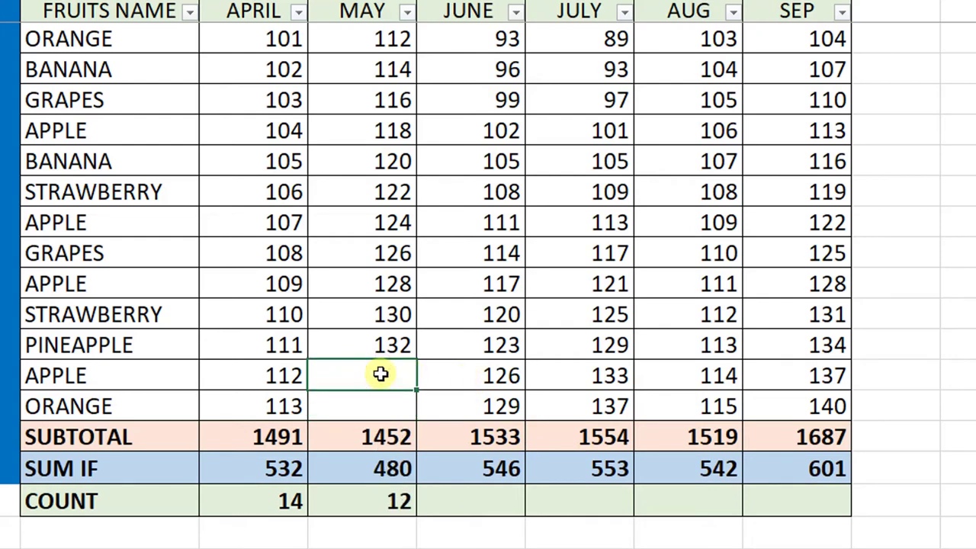
key("ctrl+z")
key("ctrl+z")
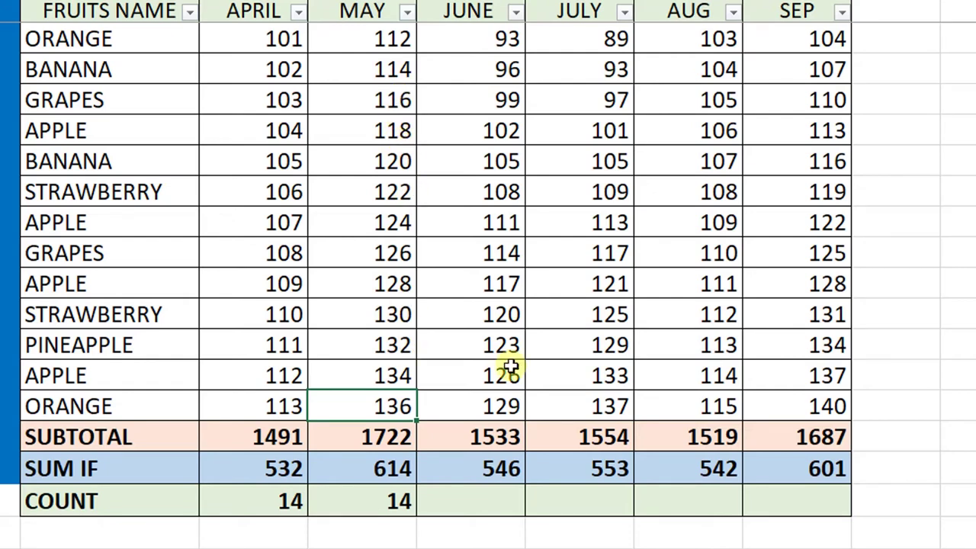
Overwrite the May ORANGE value with the letter A and inspect May's COUNT result and values
type("A")
key("Return")
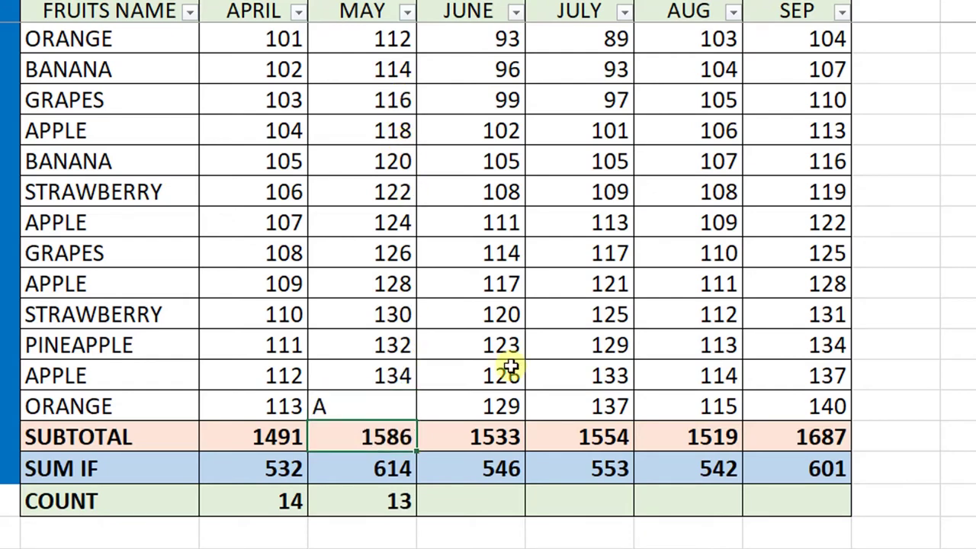
left_click(379, 411)
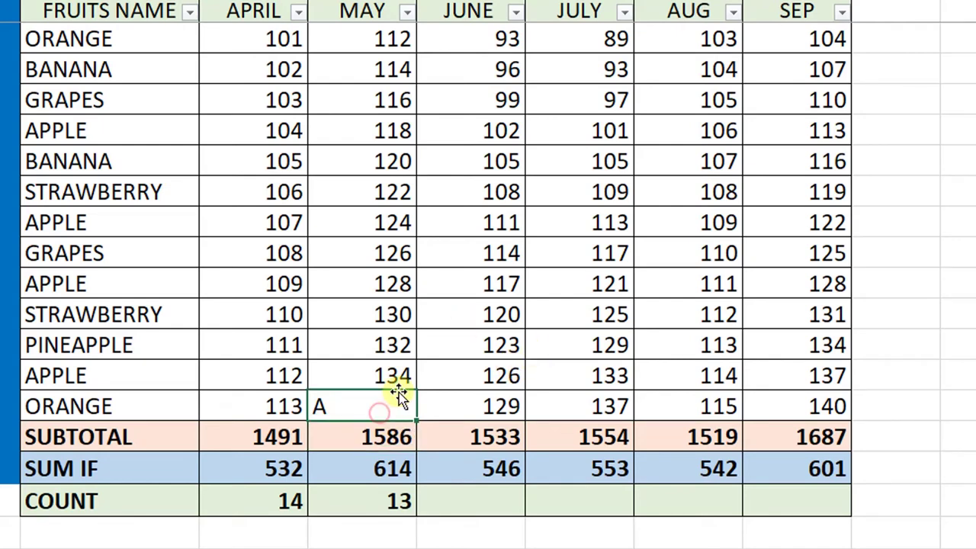
left_click(375, 508)
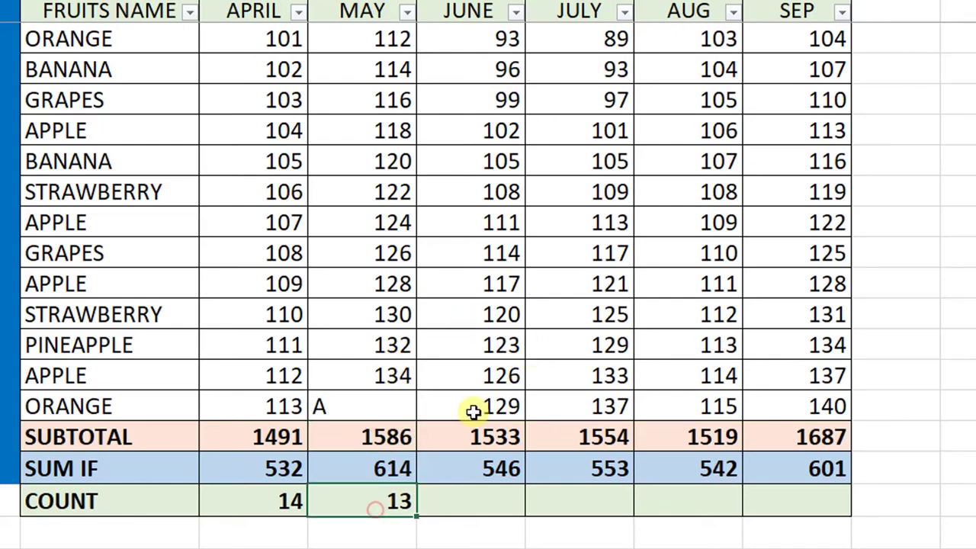
left_click(375, 44)
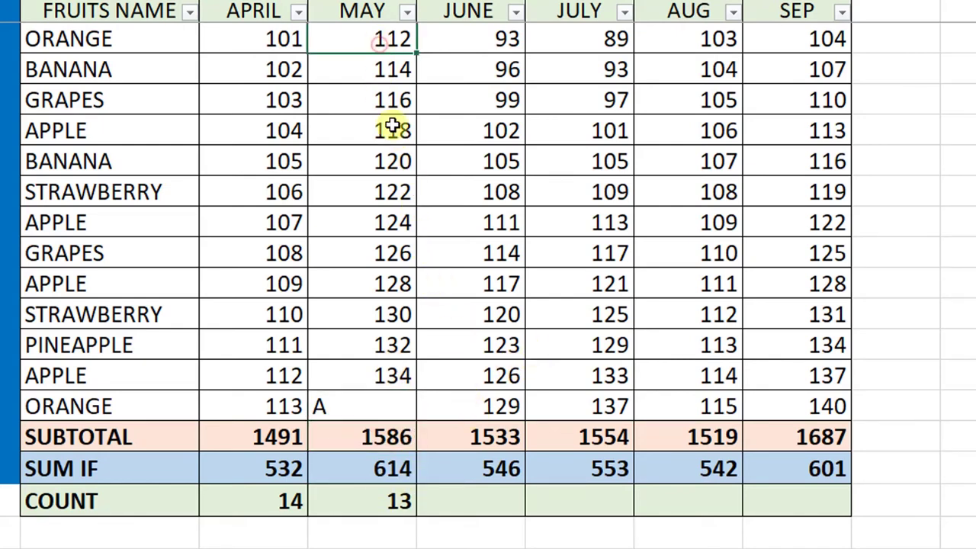
left_click(397, 375, "shift")
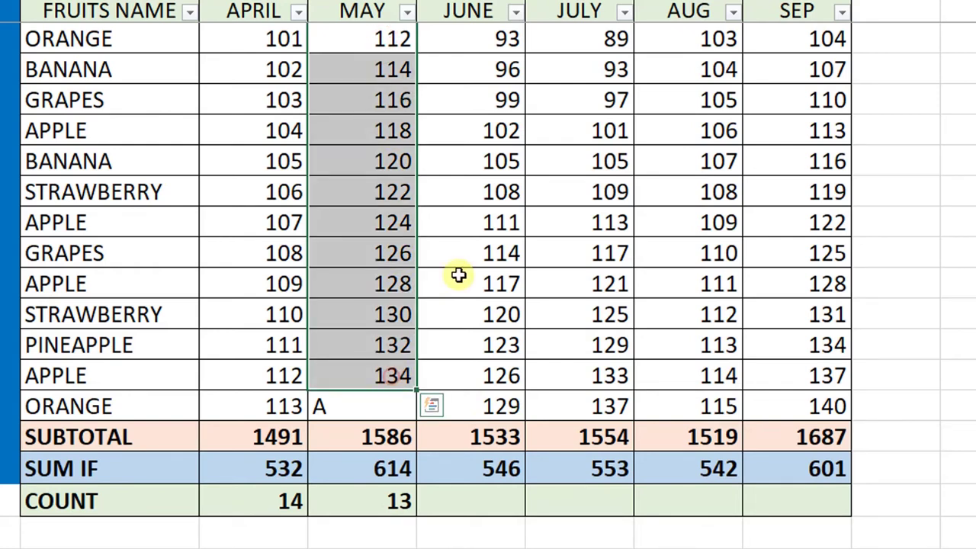
left_click(367, 410)
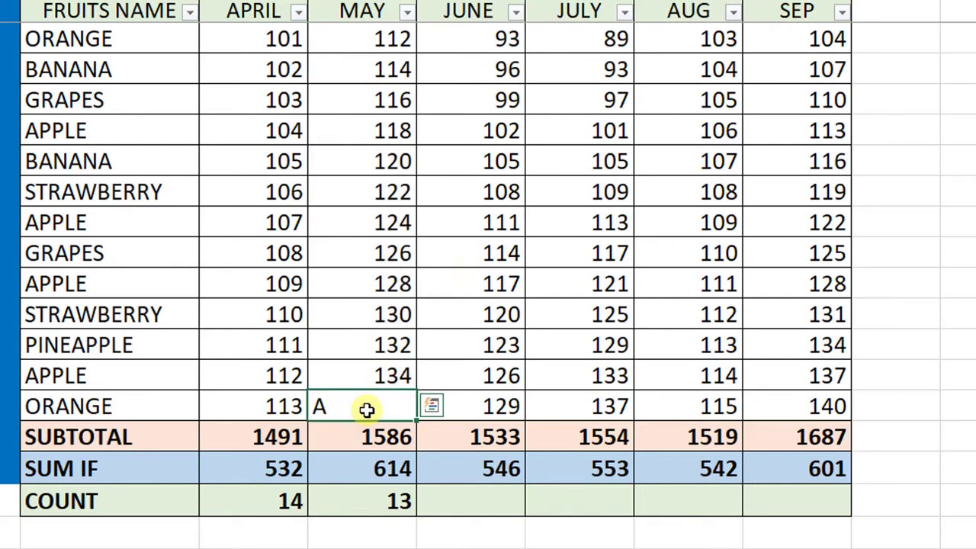
left_click(379, 41)
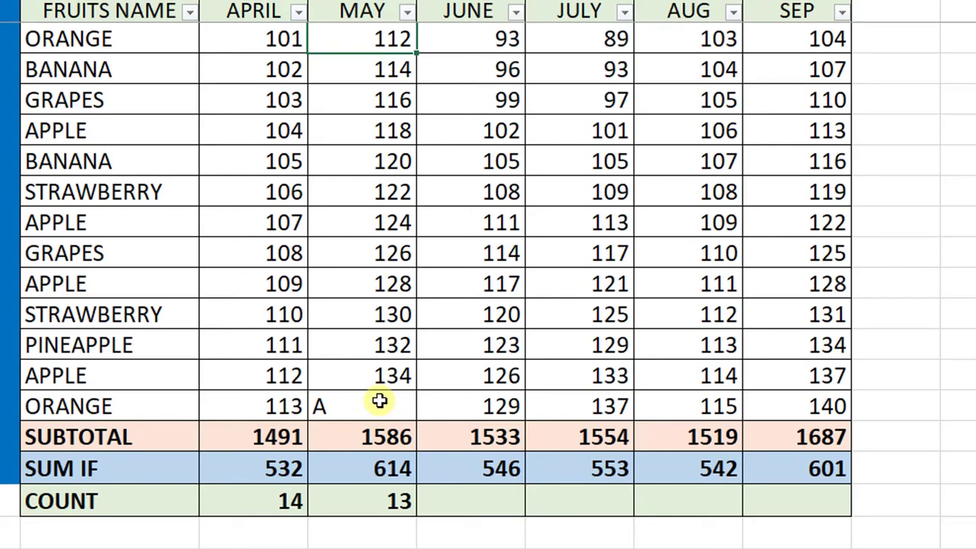
left_click(380, 401)
Replace the A with the text Nil and confirm May's COUNT drops to 13
key("Delete")
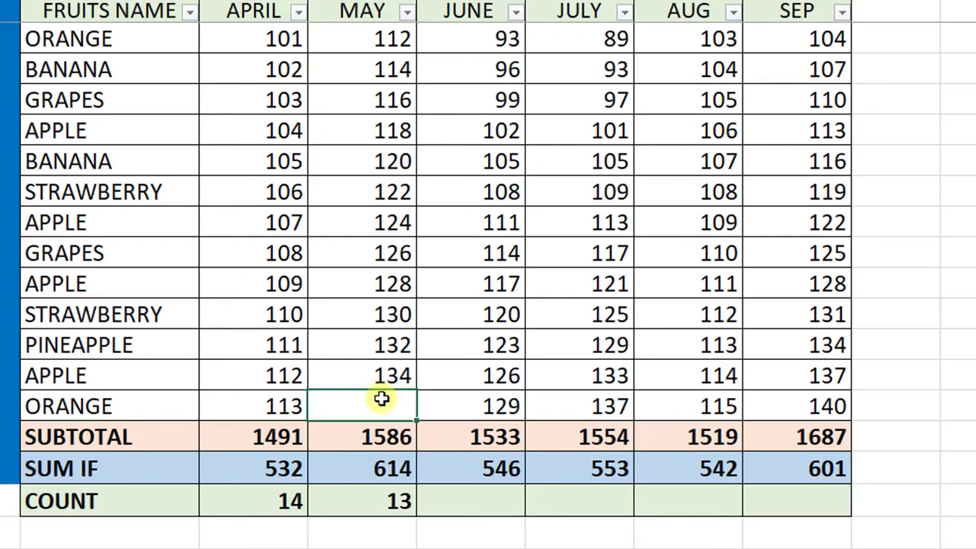
type("N")
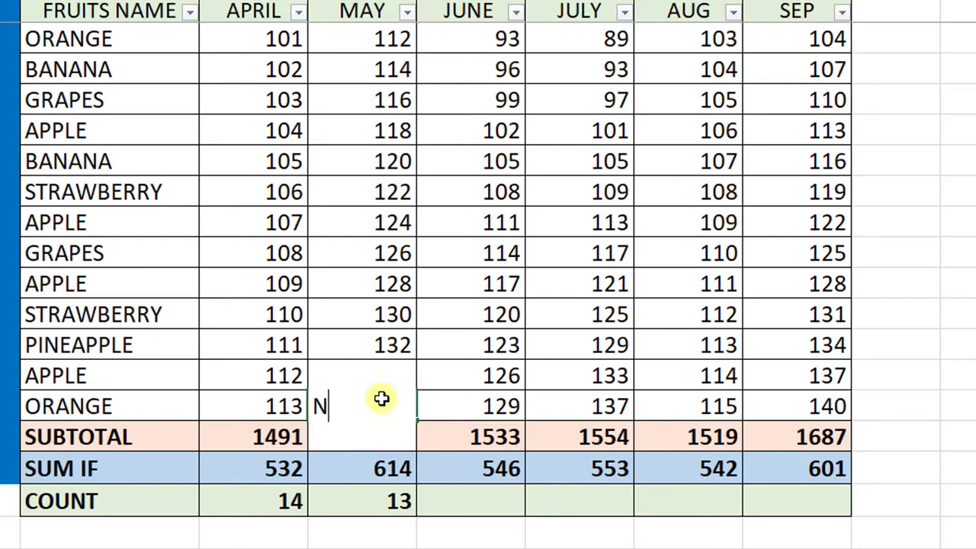
type("il")
key("Return")
left_click(384, 399)
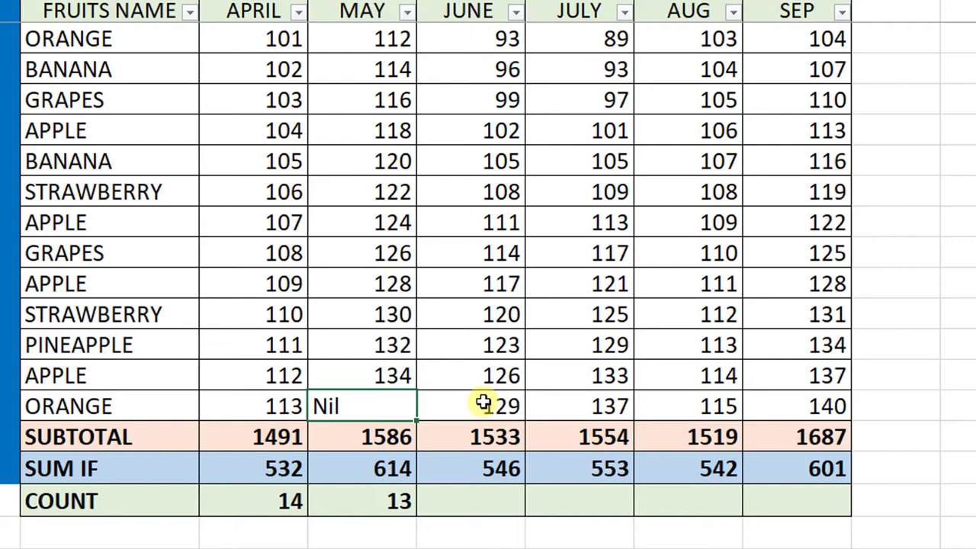
left_click(376, 500)
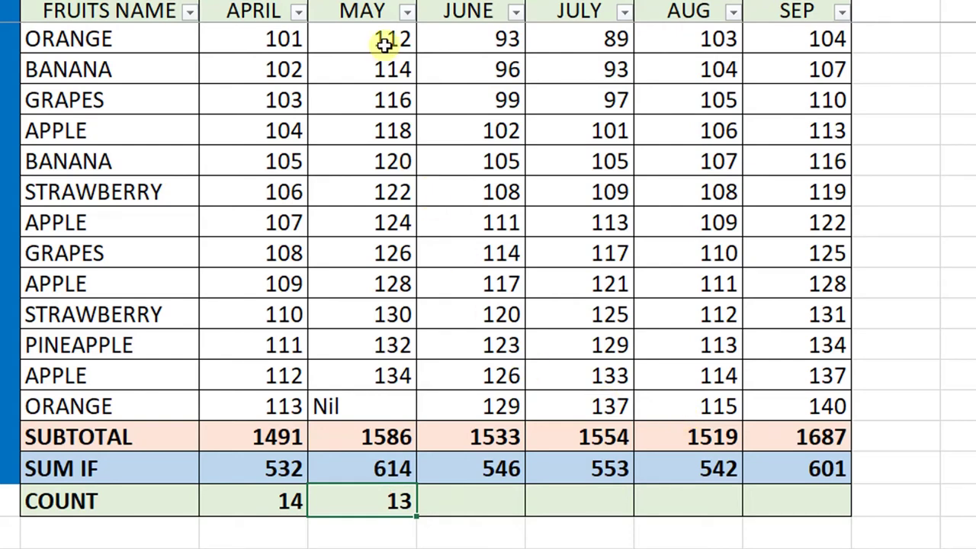
scroll(381, 43, "up", 1)
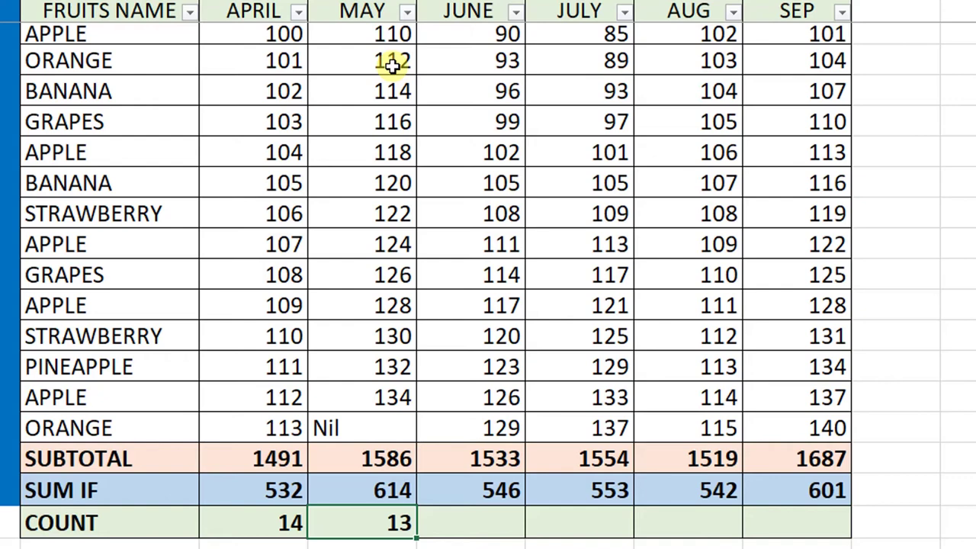
left_click(381, 431)
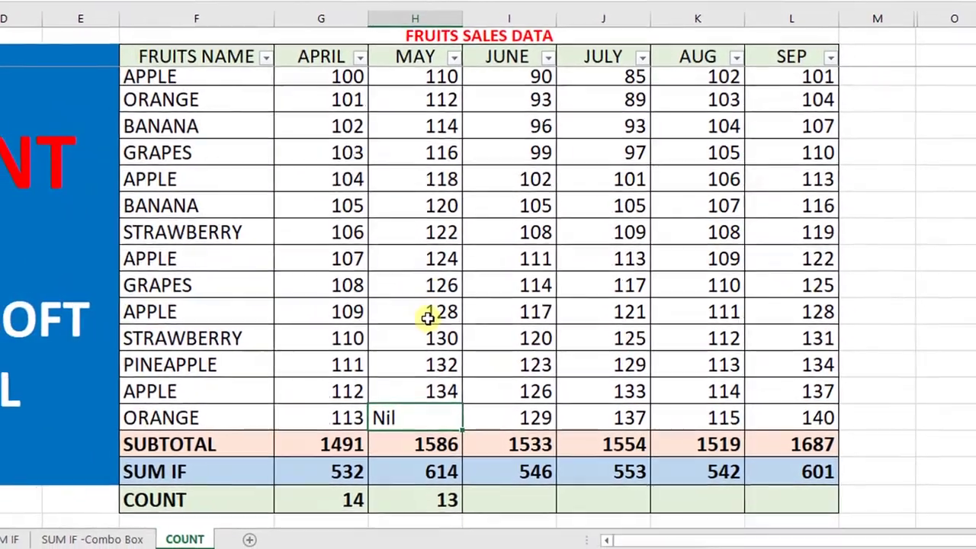
Re-enter 136 in the May ORANGE cell, restoring May's COUNT to 14
type("136")
key("Return")
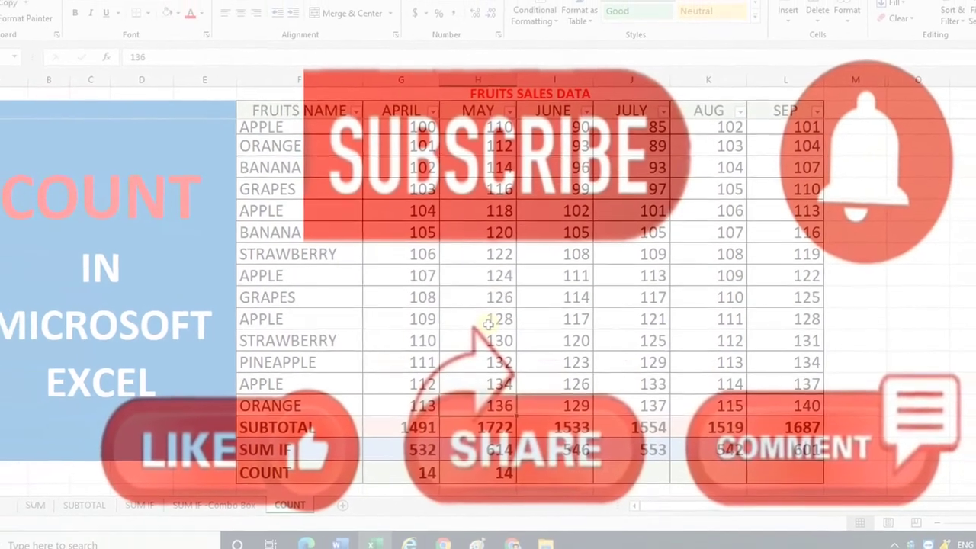